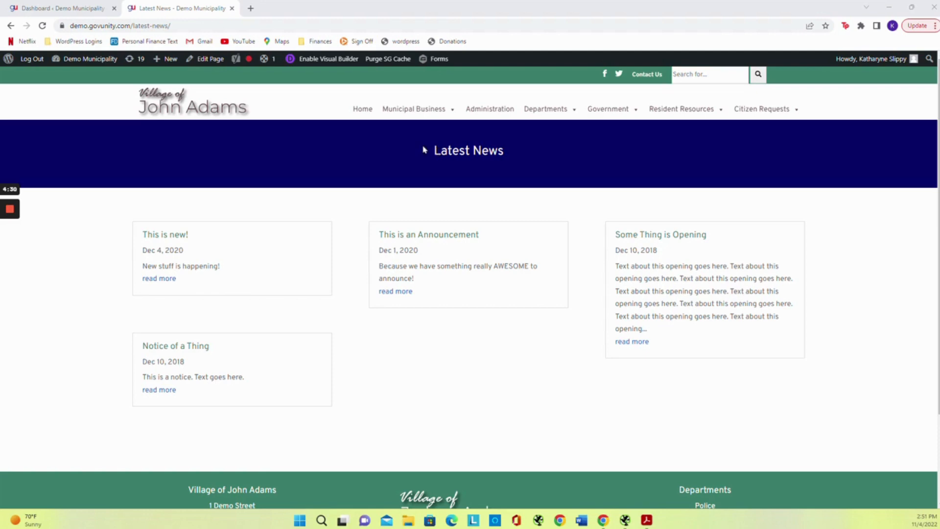
Open a blank new post from the site's admin dashboard
left_click(73, 7)
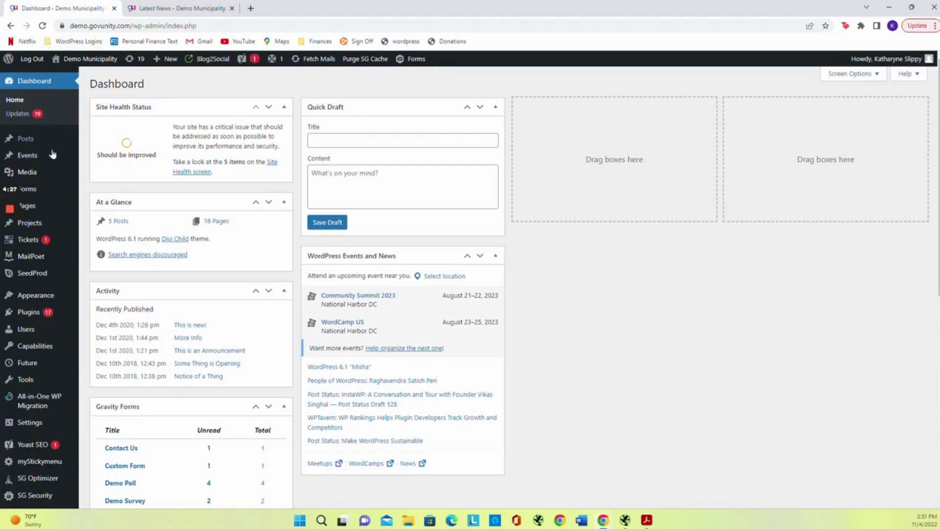
mouse_move(37, 145)
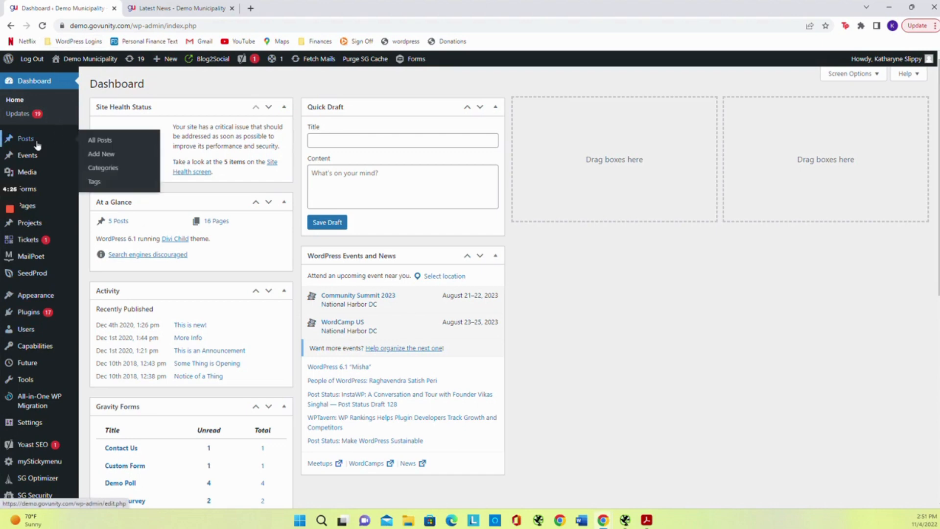
left_click(108, 155)
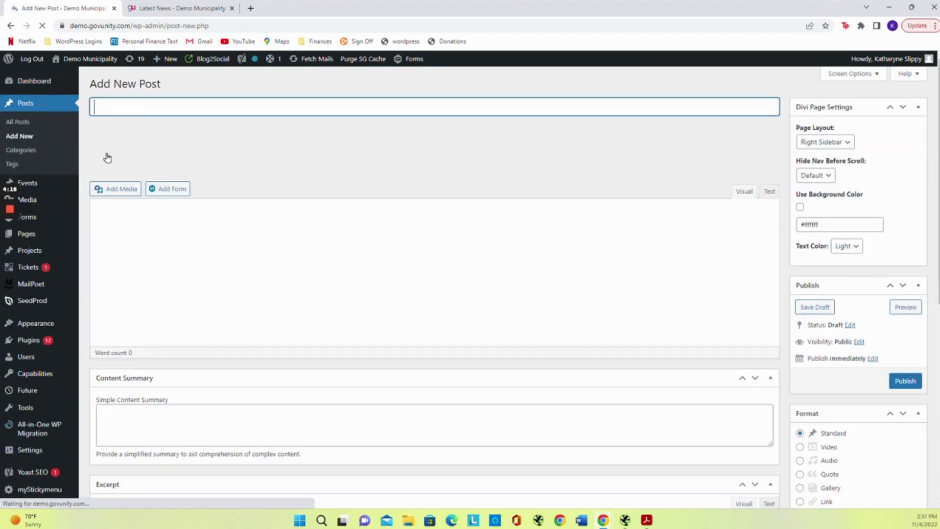
Start a new post directly from the Latest News page and title it "Big News!"
left_click(212, 6)
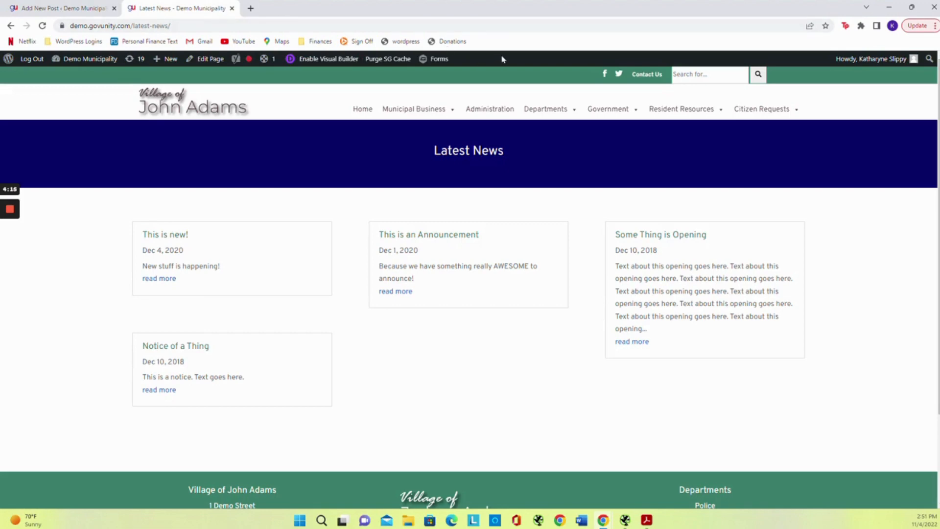
mouse_move(160, 61)
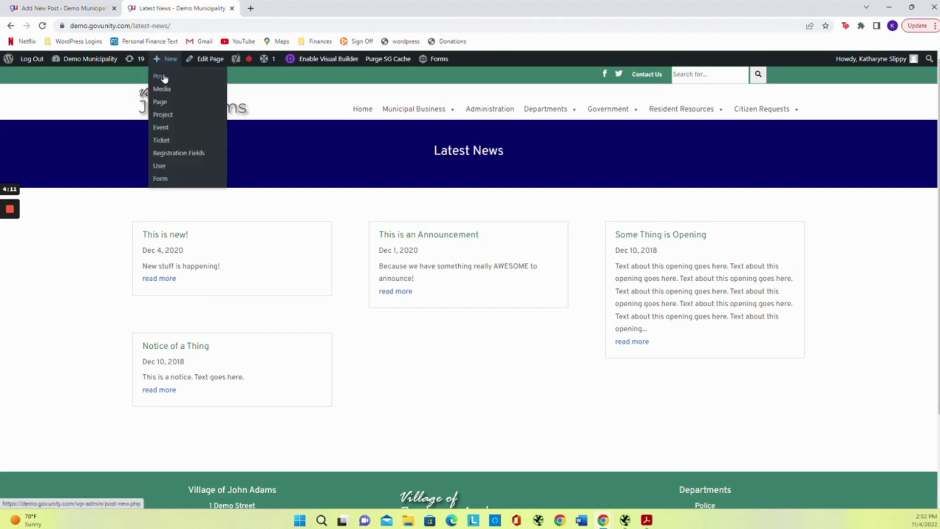
left_click(164, 76)
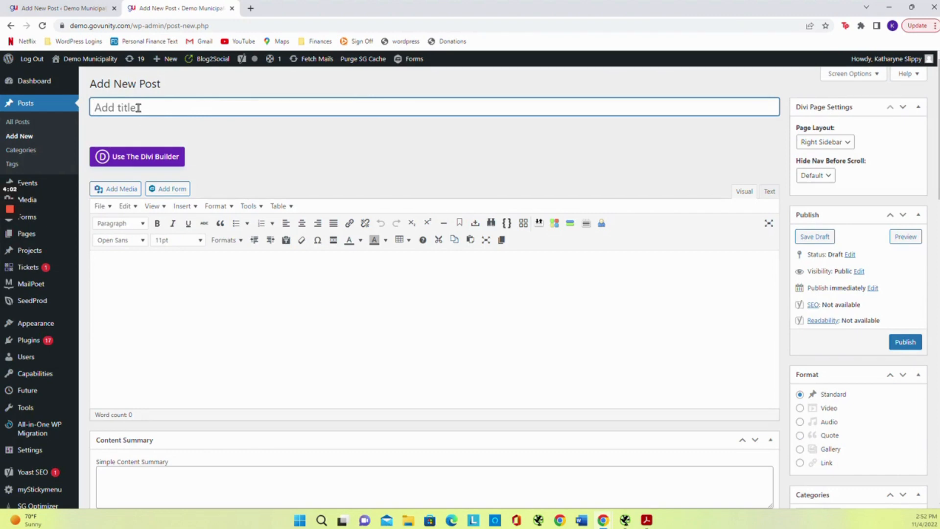
type("Big News!")
Enter "Heading" as the first line of the post body and format it as Heading 2
left_click(150, 263)
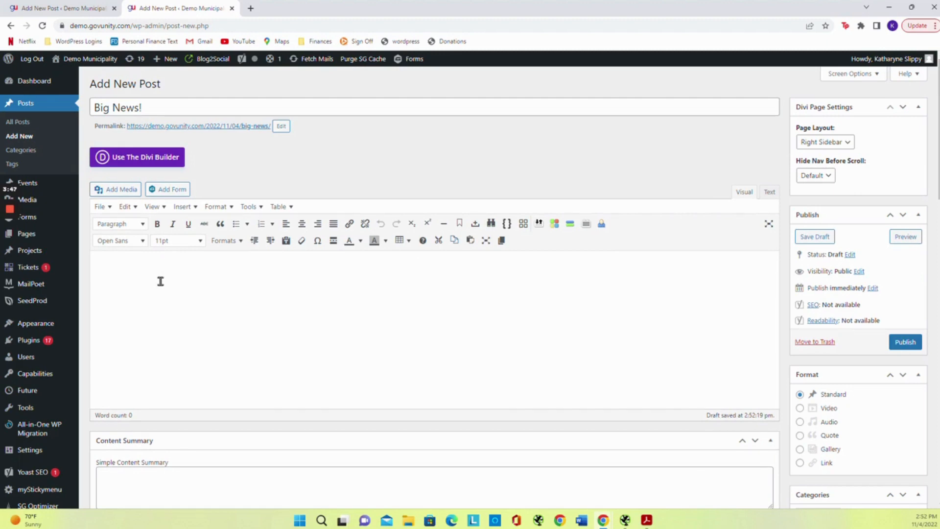
type("Heading")
double_click(123, 273)
left_click(143, 224)
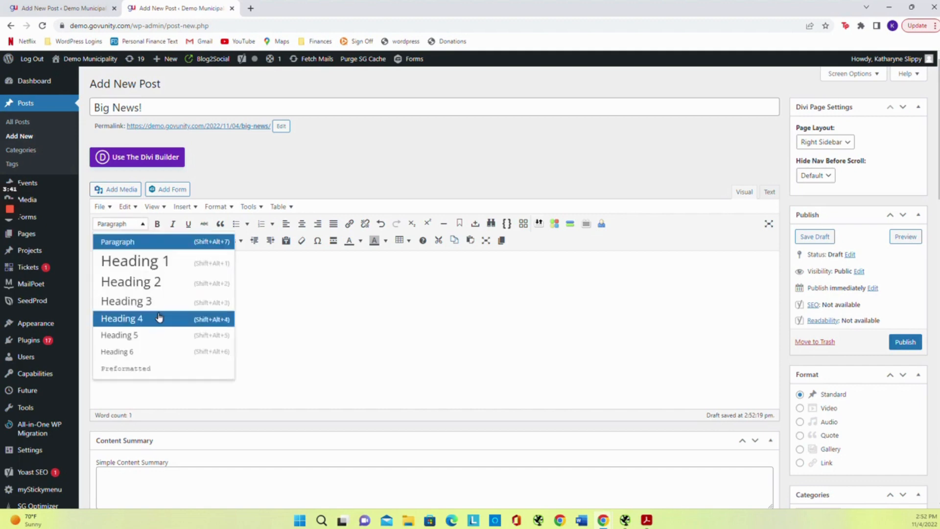
left_click(157, 281)
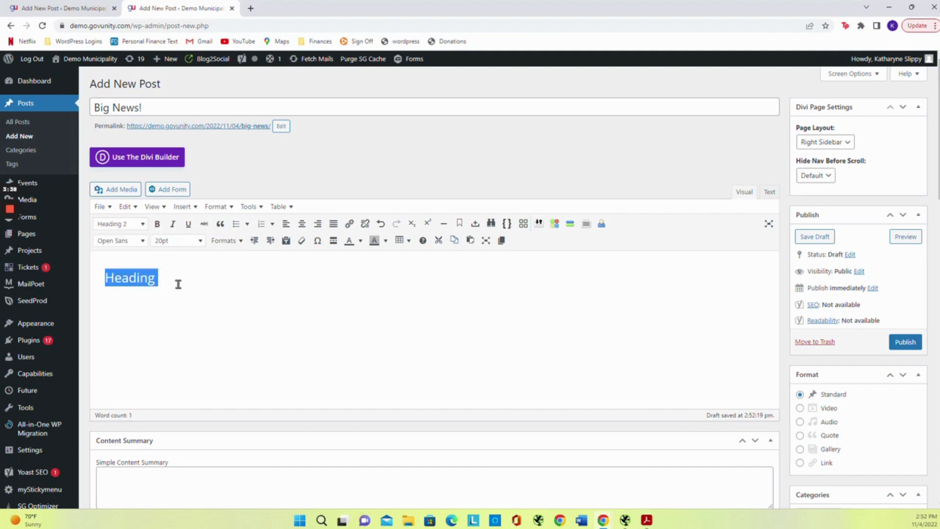
Add the paragraph "Big news post information" below the heading
left_click(173, 308)
key("Return")
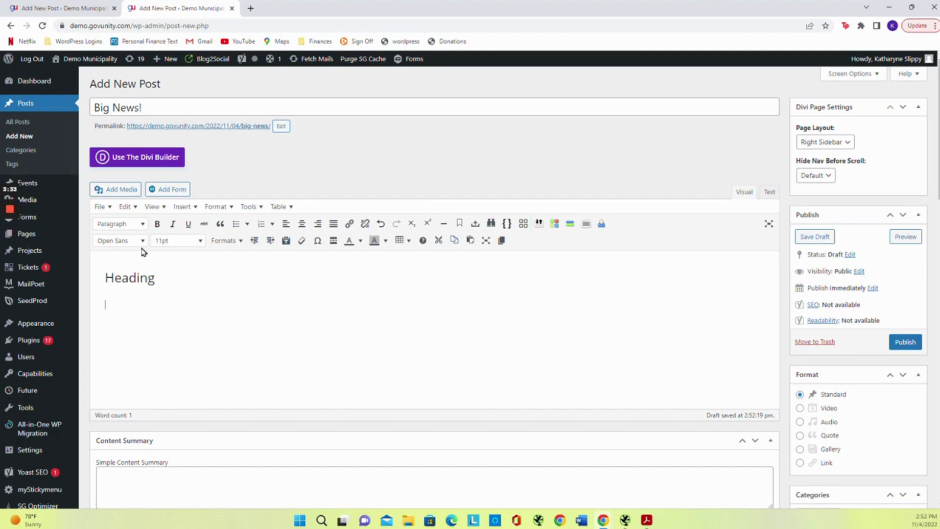
type("Big news post informatio")
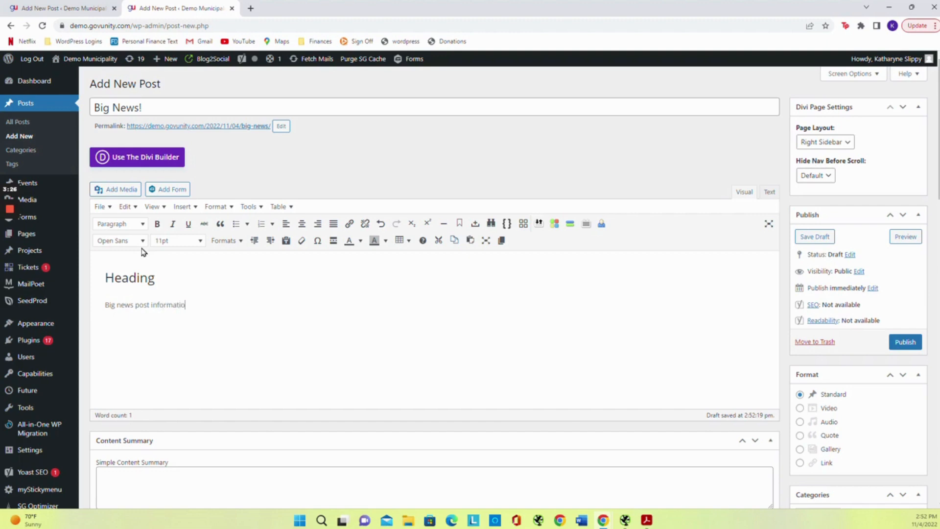
type("n")
Insert This-is-a-PDF.pdf from the media library on a new line below the paragraph
key("Return")
left_click(116, 189)
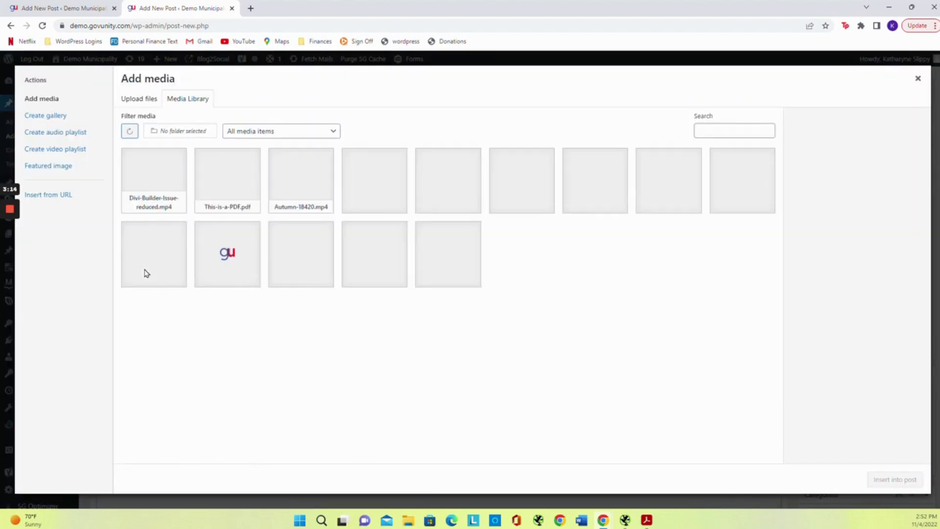
left_click(223, 181)
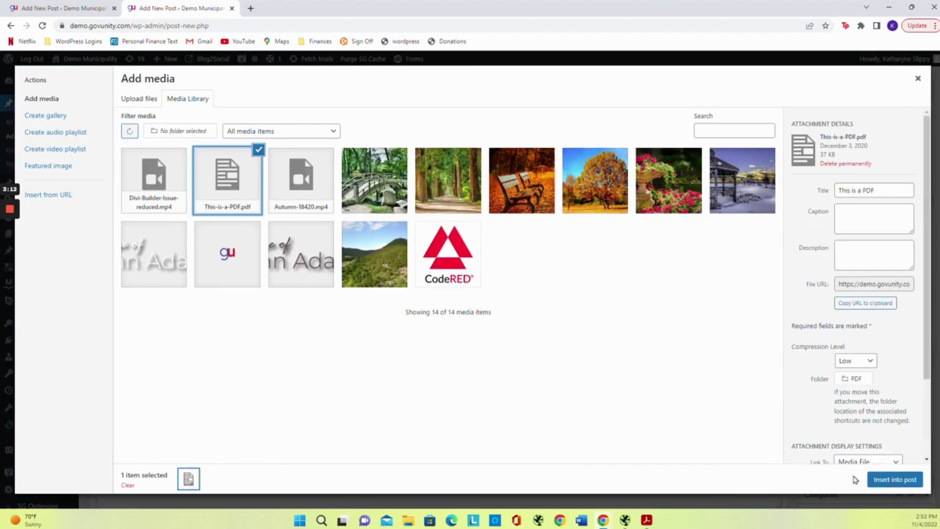
left_click(910, 480)
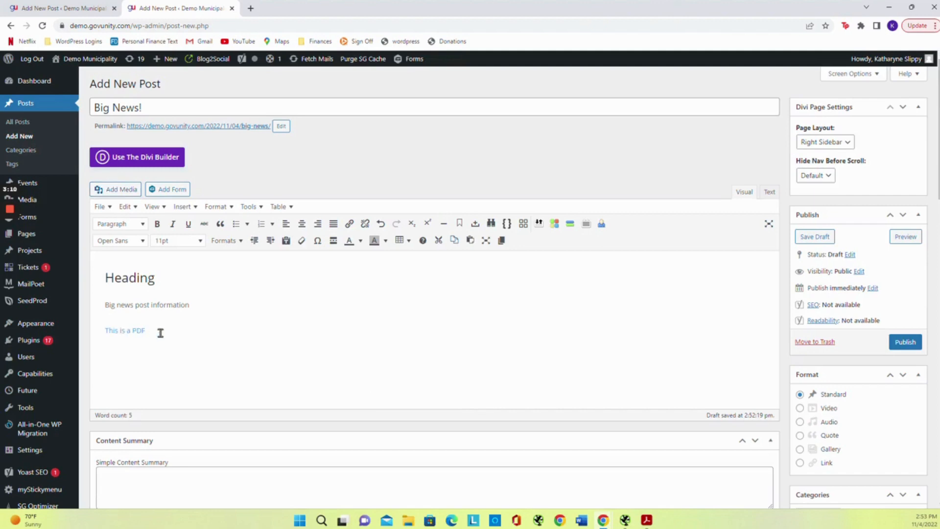
left_click_drag(159, 331, 106, 332)
left_click(136, 330)
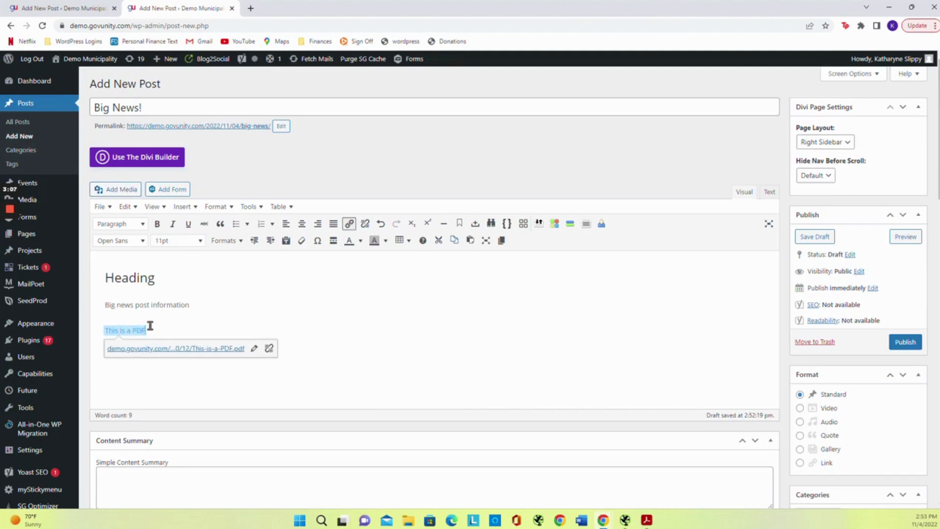
left_click_drag(151, 330, 102, 328)
Add the text "Flyer (PDF)" on a new line below the inserted PDF link
left_click(158, 331)
key("Return")
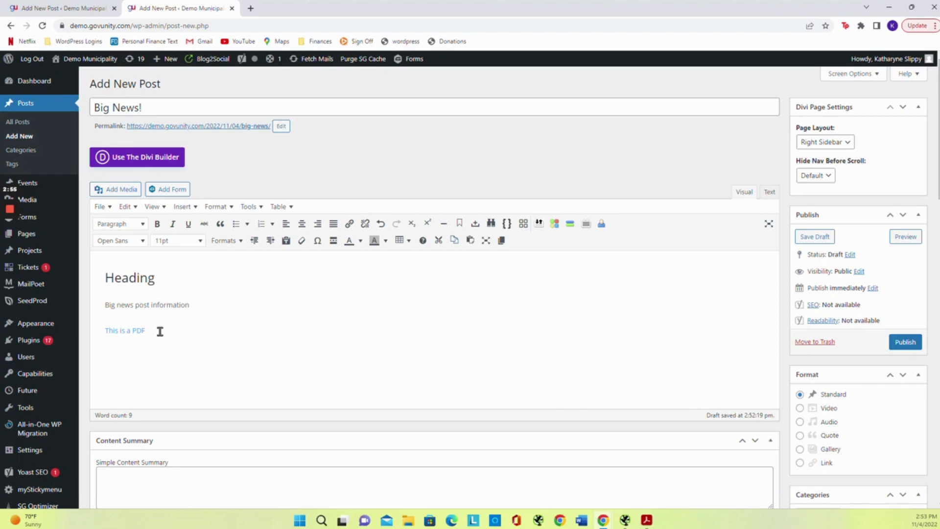
type("Flyer (PDF)")
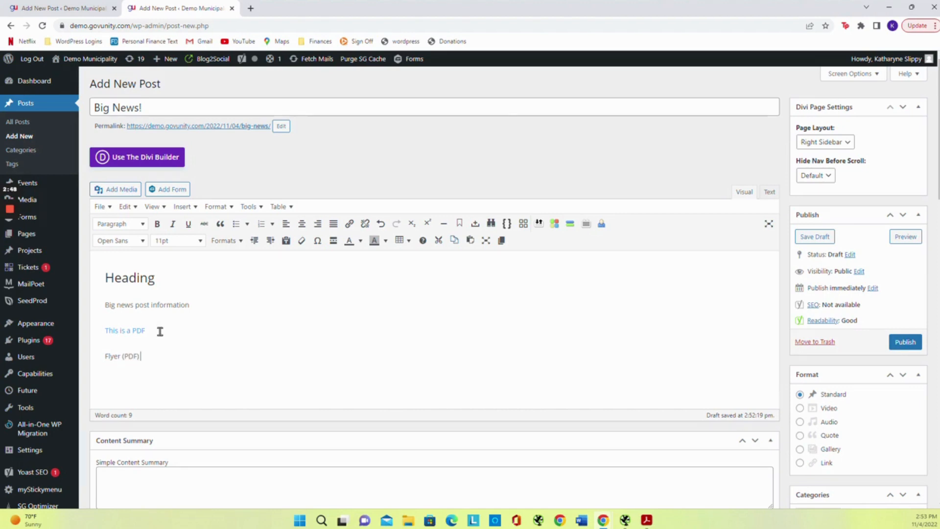
Copy the file URL of This-is-a-PDF.pdf from the media library without inserting the file
left_click(128, 190)
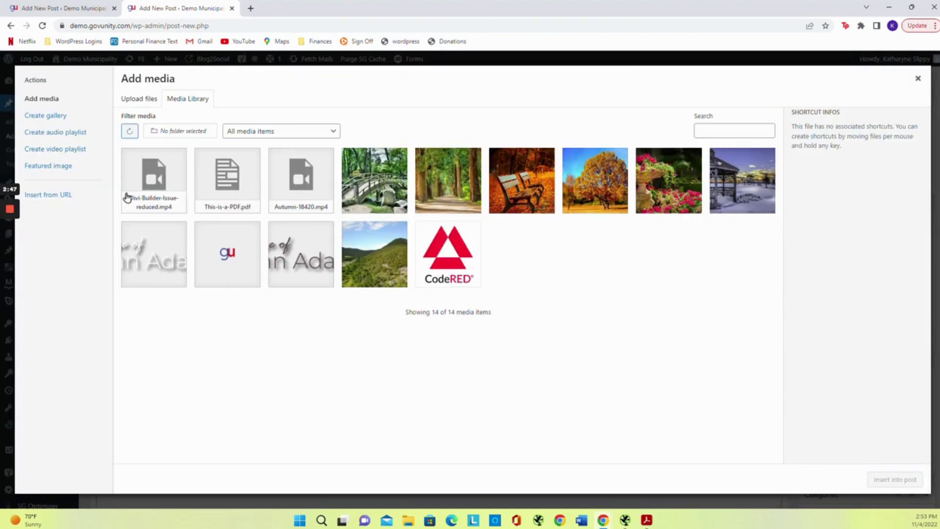
left_click(239, 186)
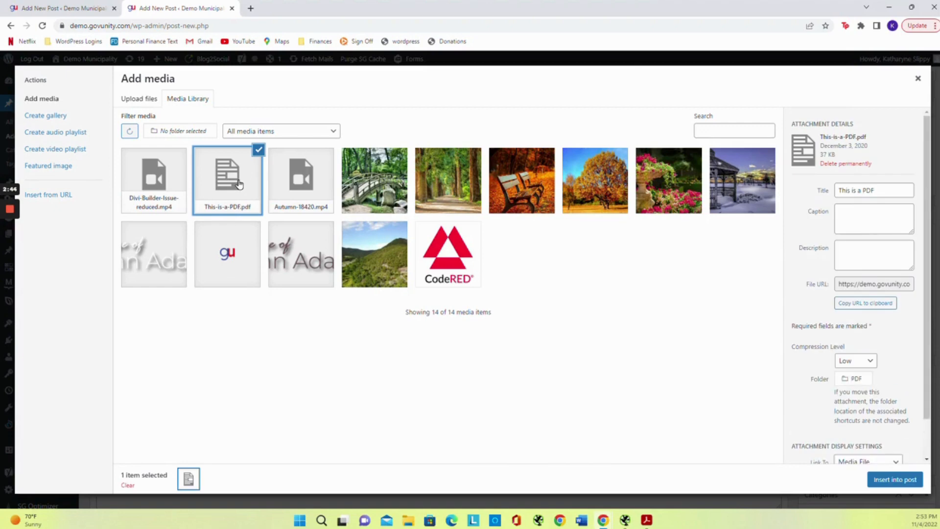
left_click_drag(806, 285, 829, 291)
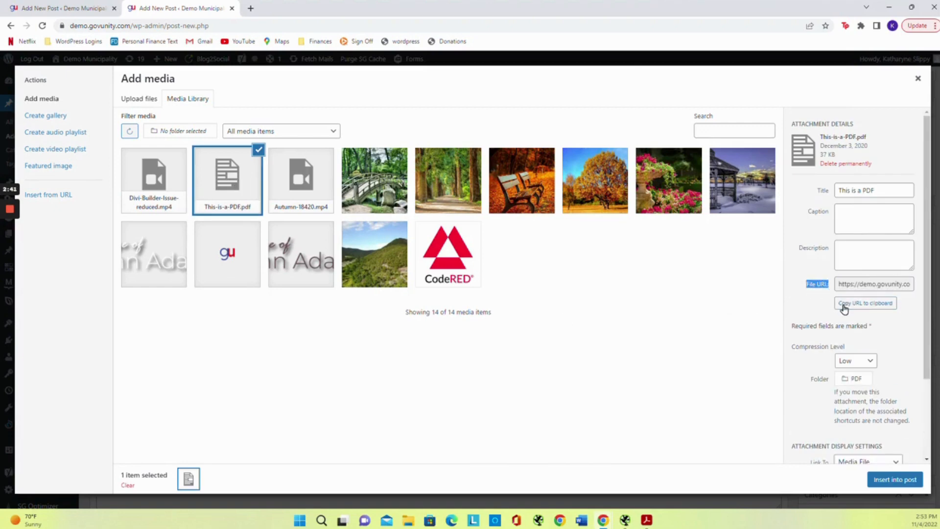
left_click(846, 303)
left_click(918, 79)
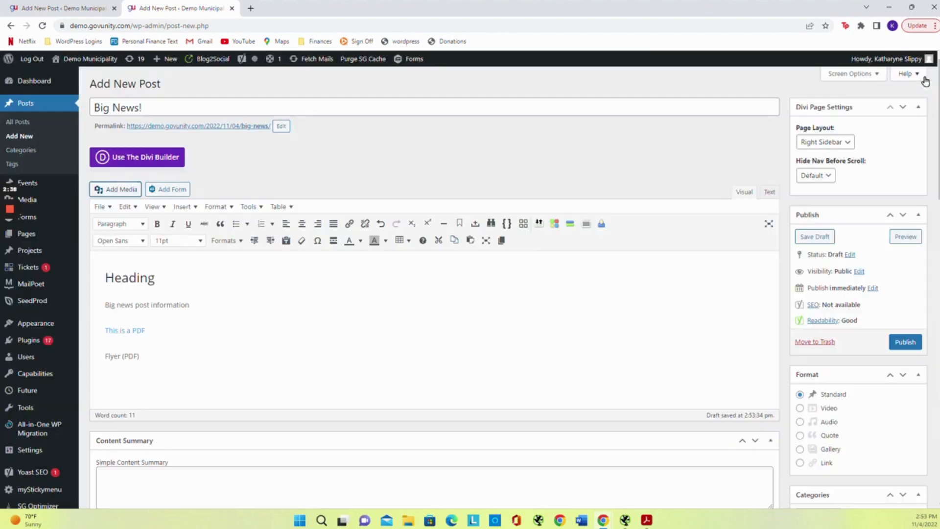
Link the "Flyer (PDF)" text to the copied PDF URL
left_click_drag(103, 357, 151, 365)
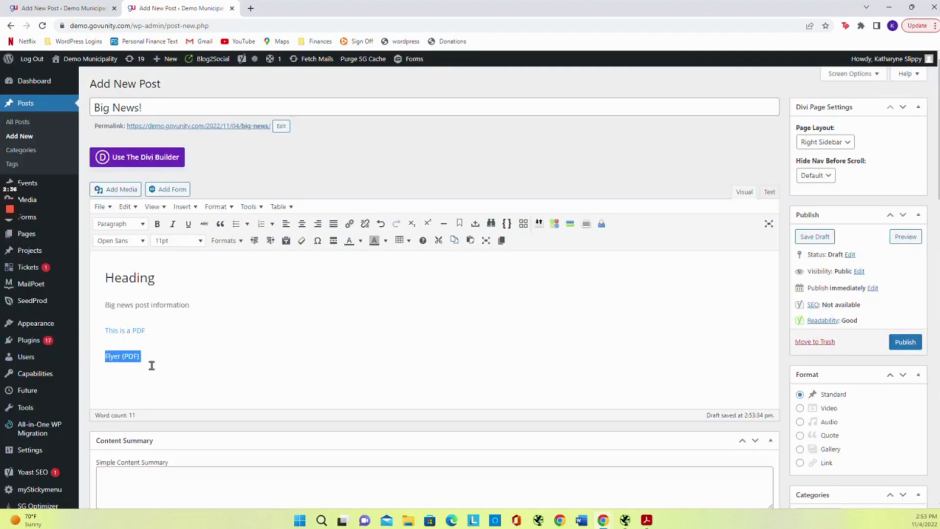
left_click(350, 224)
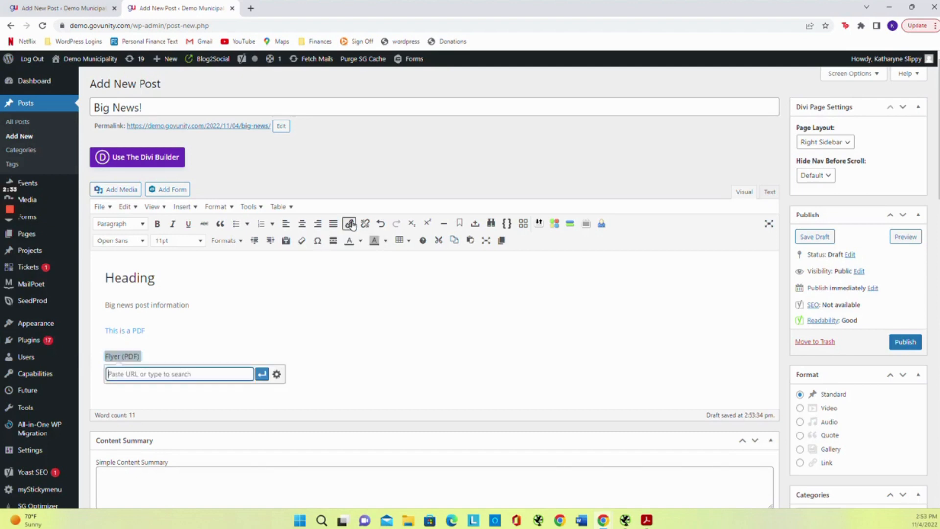
key("ctrl+v")
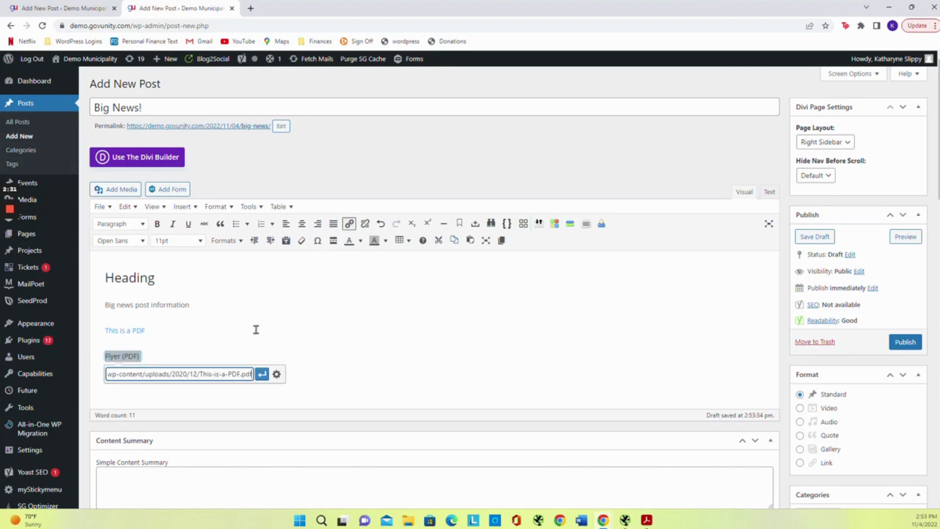
left_click(259, 374)
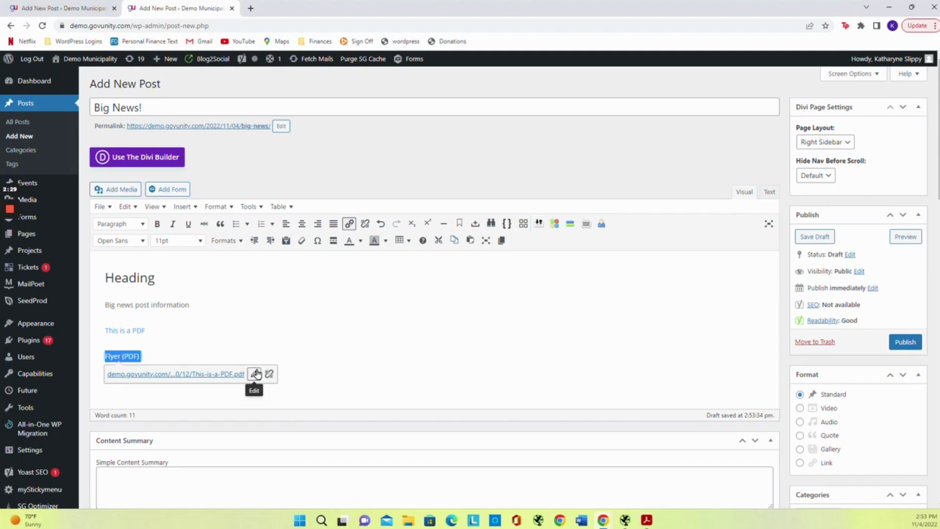
left_click(192, 356)
Insert the pink flower planter image from the media library on a new line below the flyer link
key("Return")
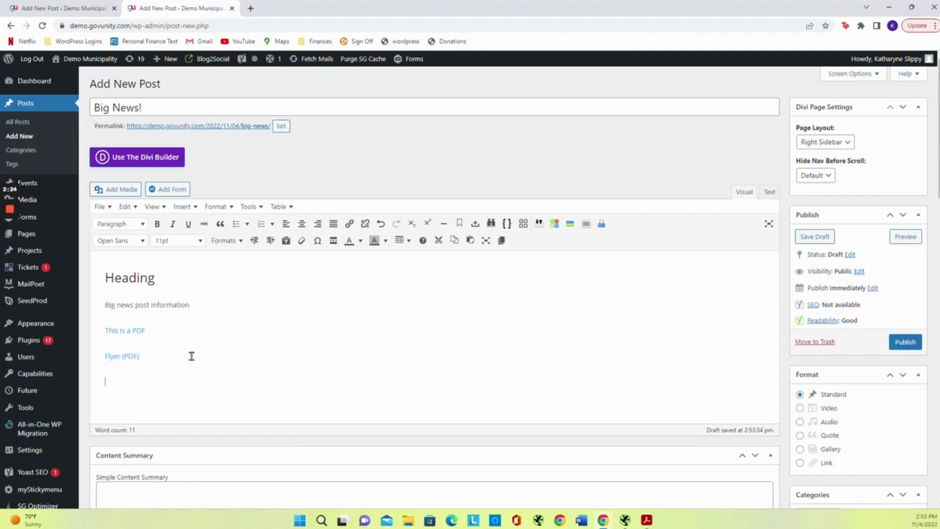
left_click(124, 189)
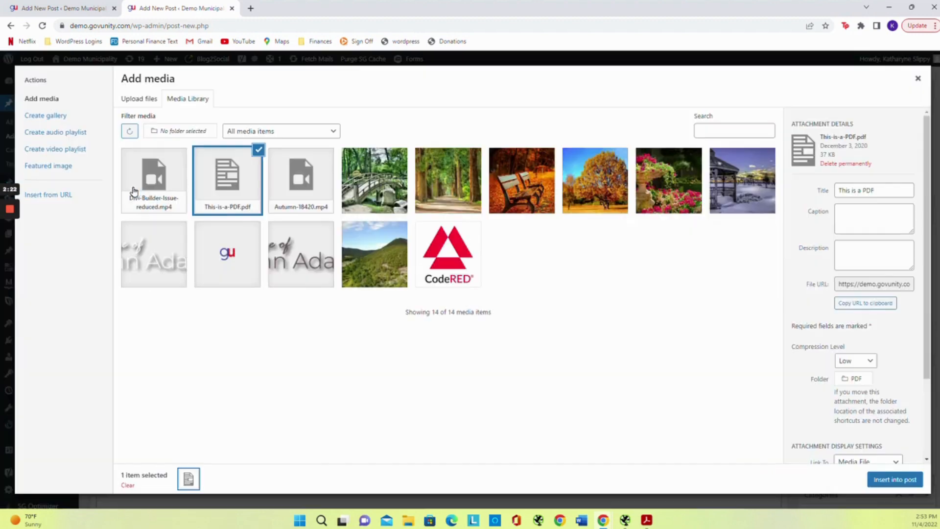
left_click(234, 191)
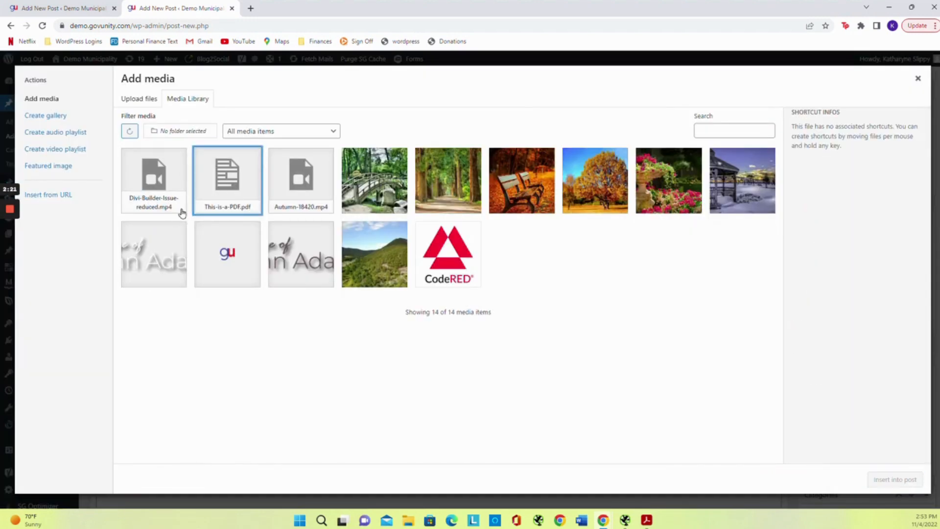
left_click(678, 186)
left_click(896, 479)
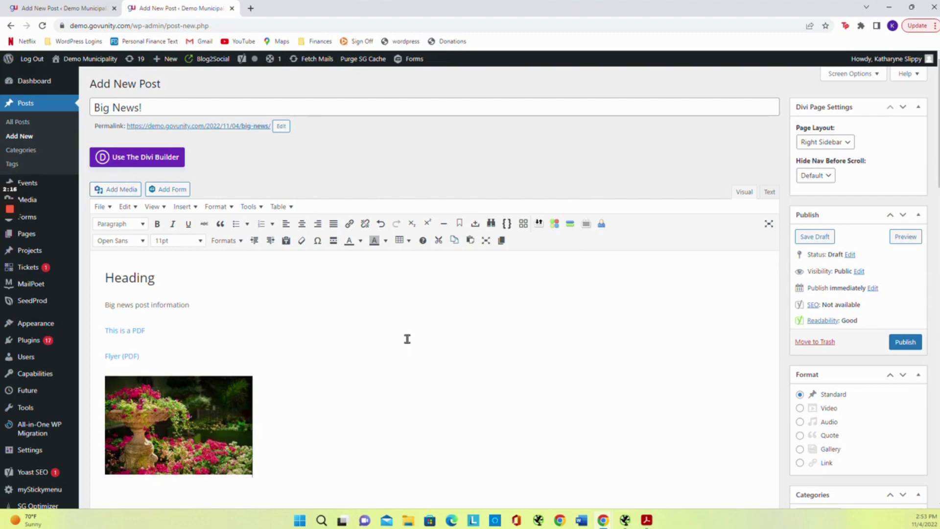
Set the post's page layout to No Sidebar and add a new category named News
left_click(825, 142)
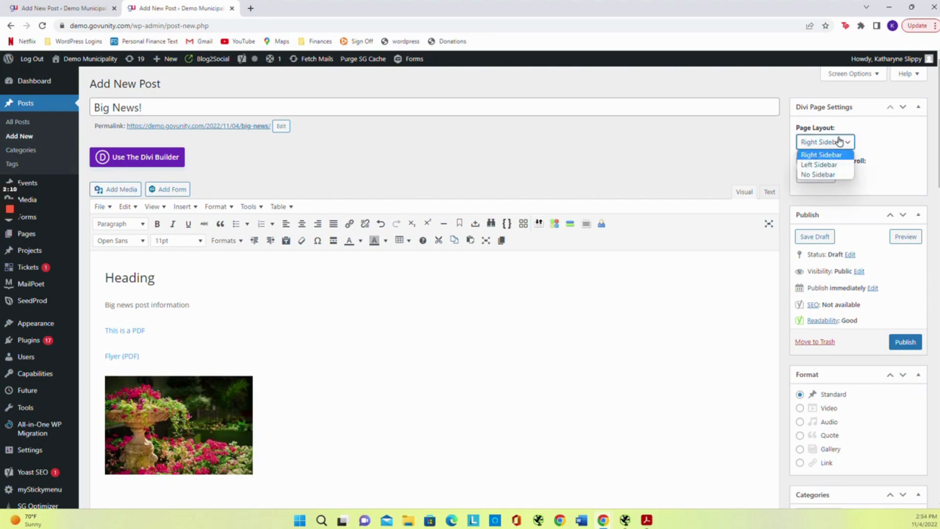
left_click(829, 174)
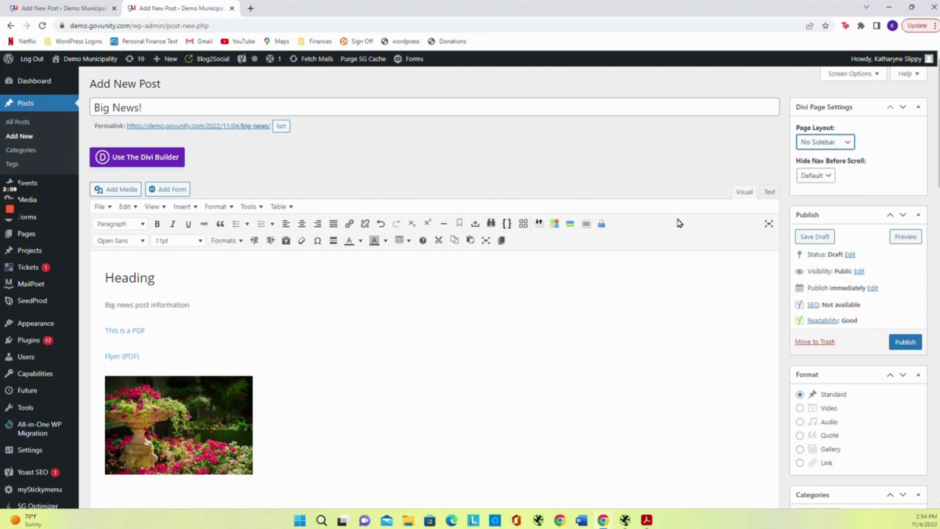
scroll(800, 382, "down", 4)
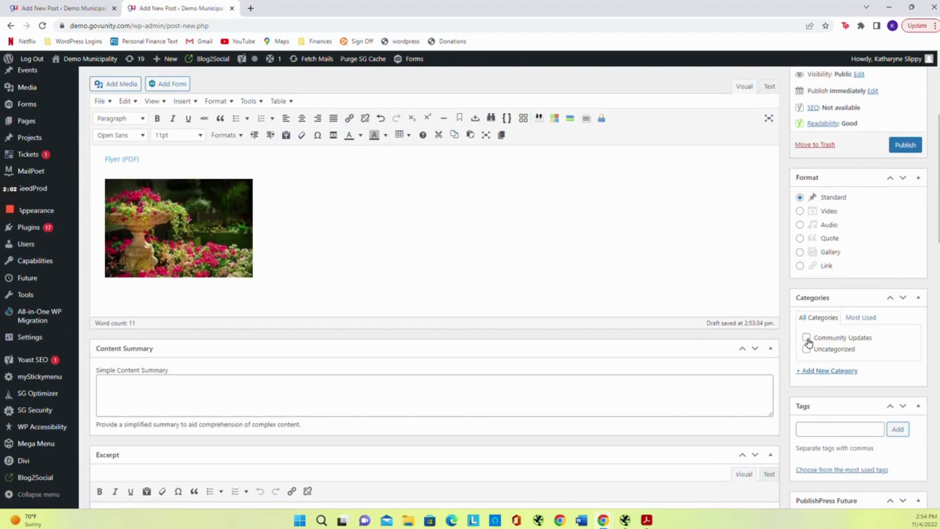
left_click(822, 371)
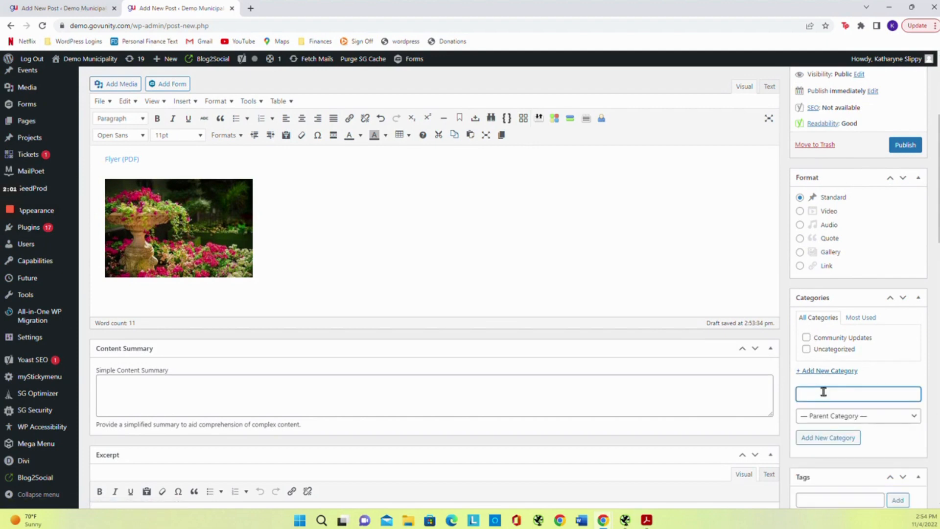
type("News")
left_click(832, 440)
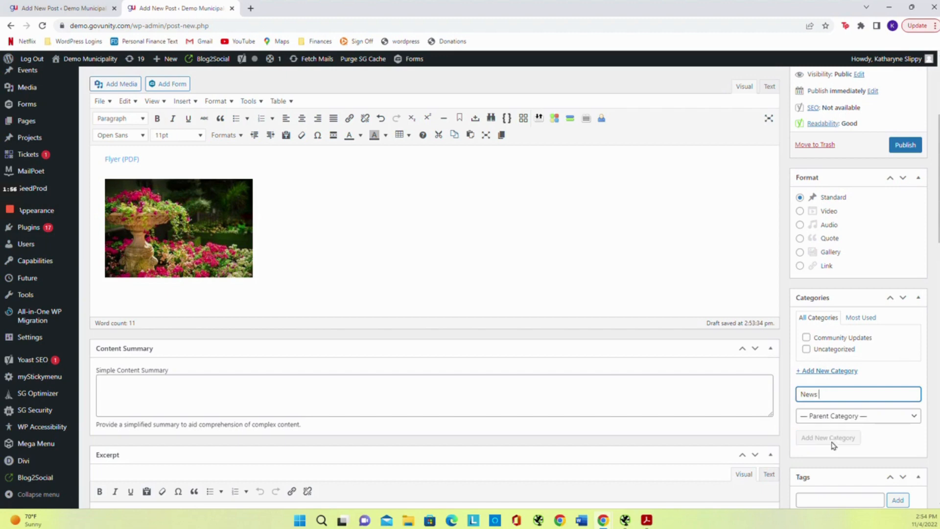
scroll(834, 443, "down", 4)
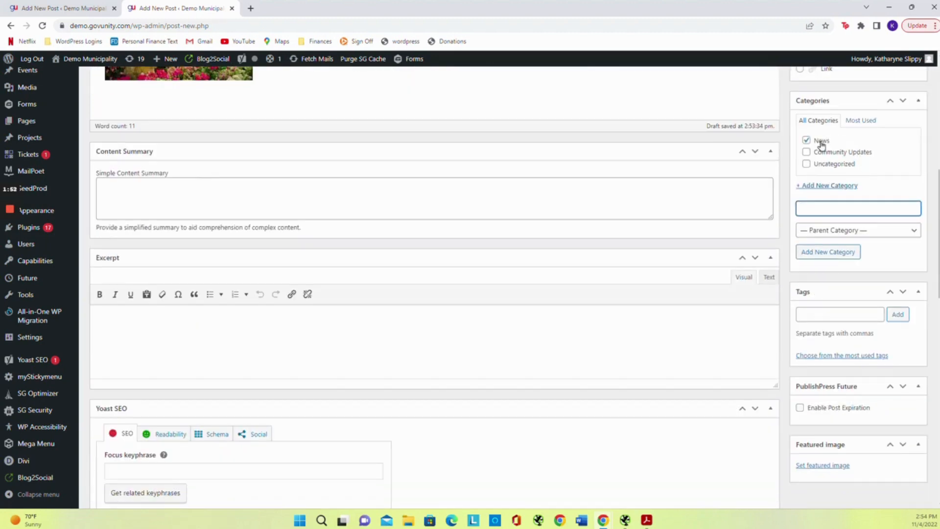
Add the tag "big news" to the post
left_click(834, 316)
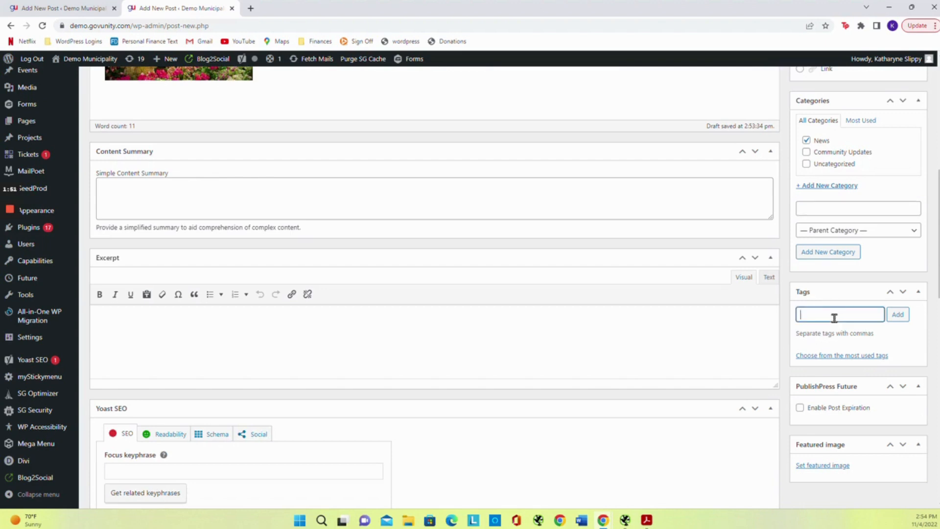
type("big news")
left_click(897, 317)
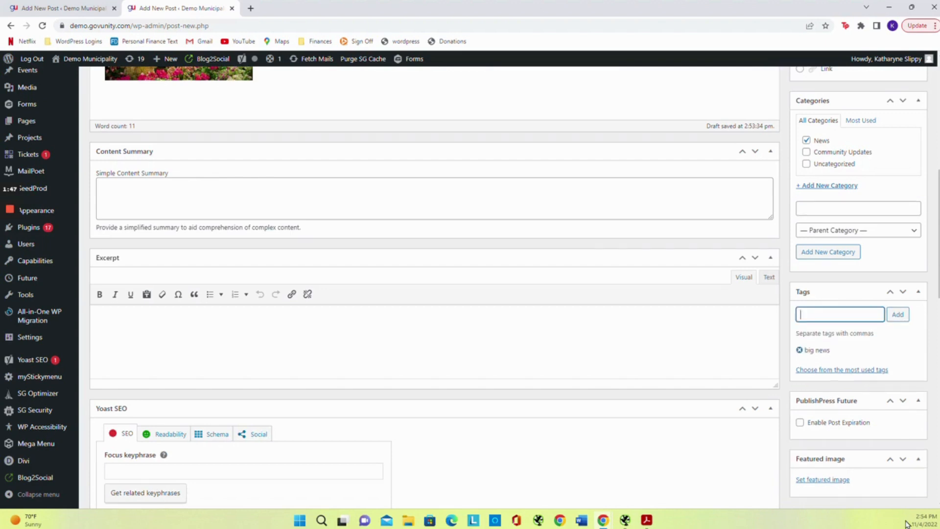
Enable post expiration with the day set to 14 and Trash as the way to expire
scroll(855, 451, "down", 2)
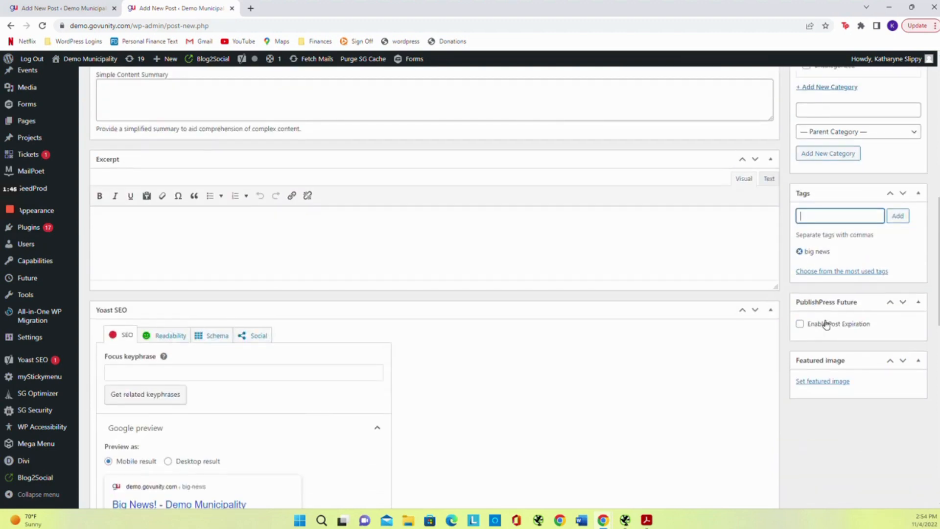
left_click(801, 324)
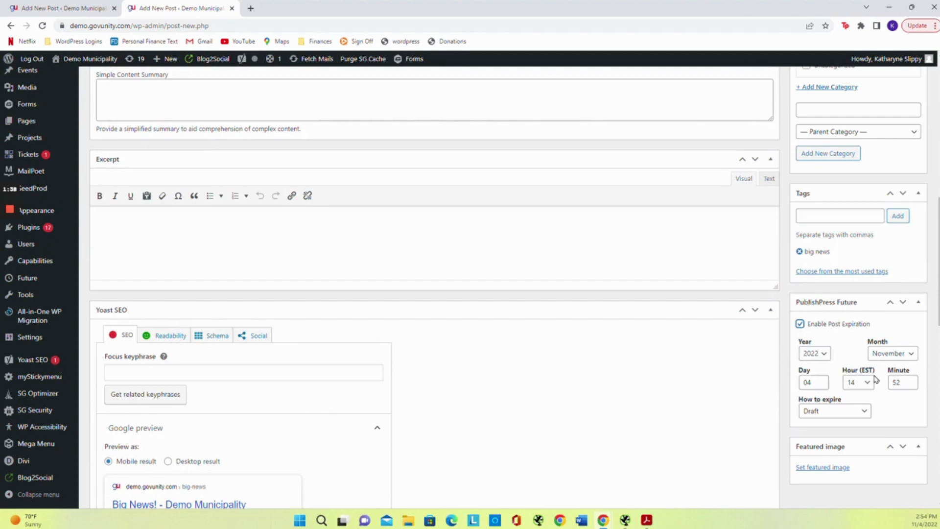
double_click(822, 387)
type("14")
left_click(841, 411)
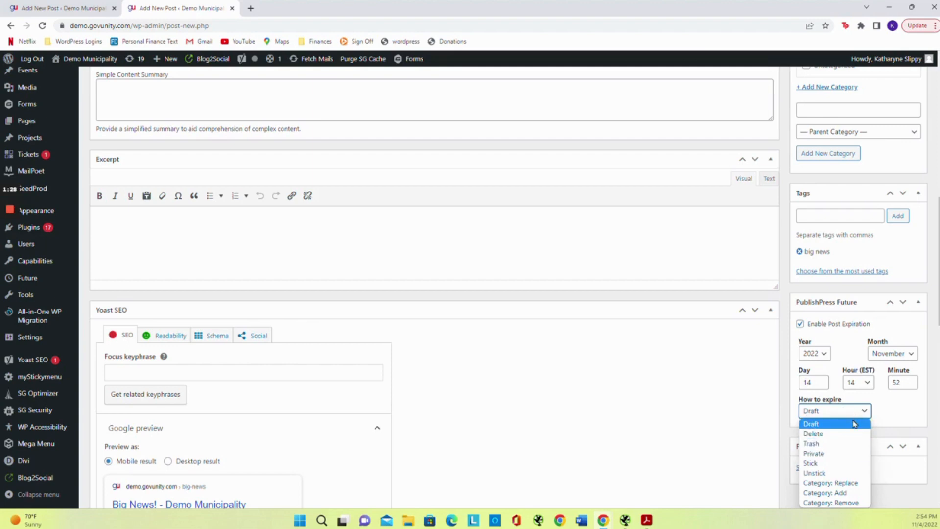
left_click(851, 444)
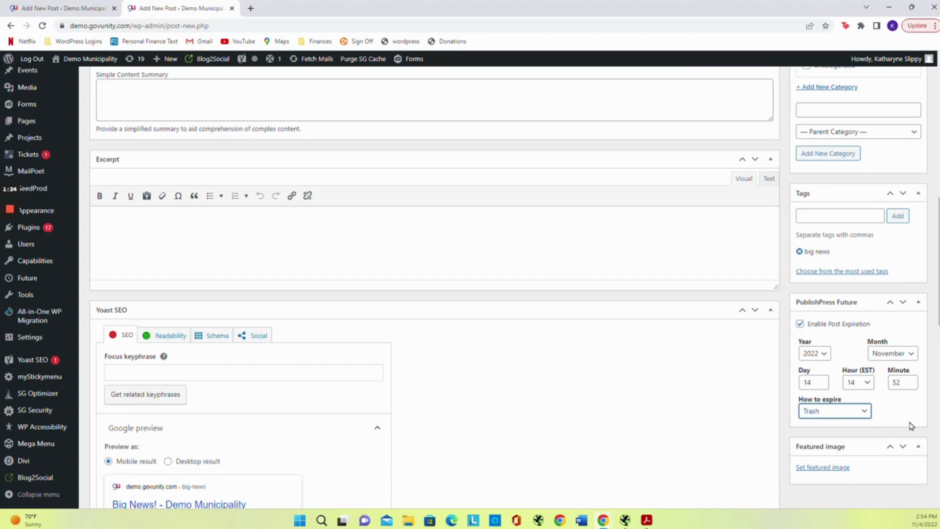
Set the pink flower planter image from the media library as the post's featured image
scroll(909, 427, "down", 1)
scroll(910, 427, "down", 2)
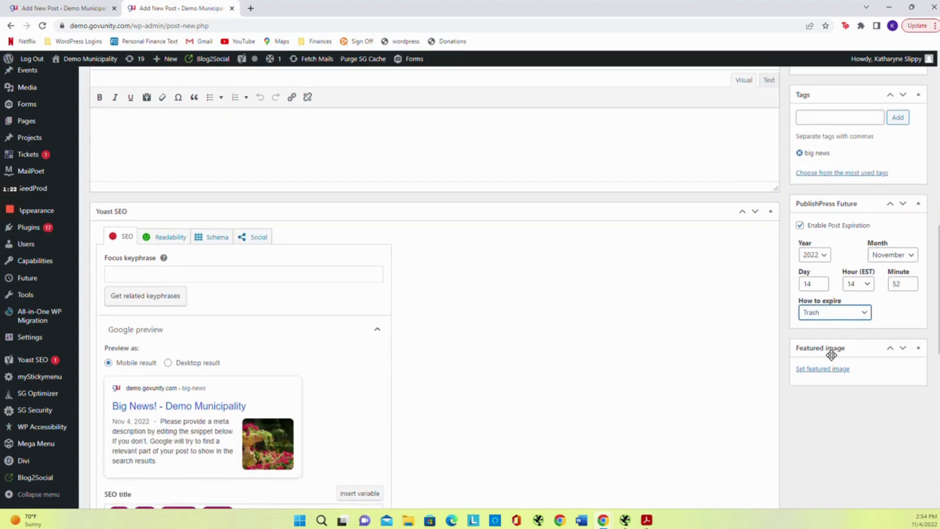
left_click(837, 369)
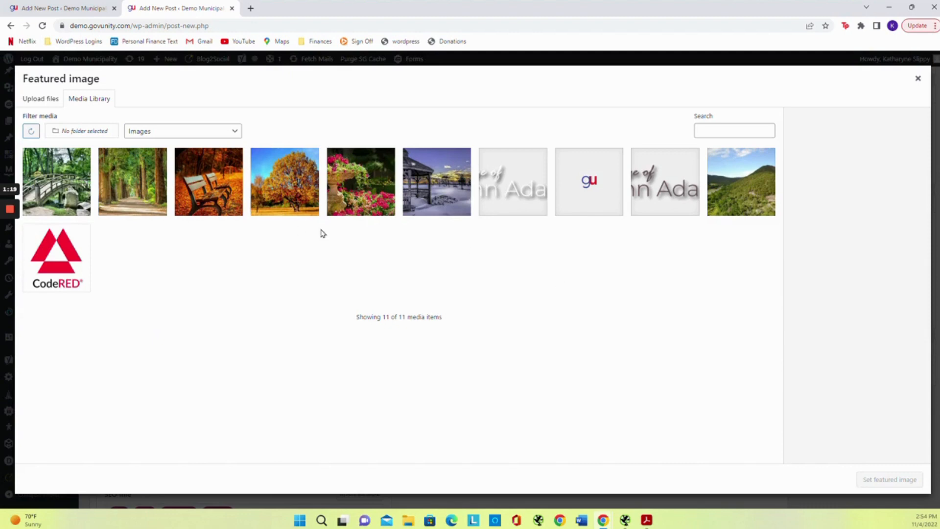
left_click(363, 178)
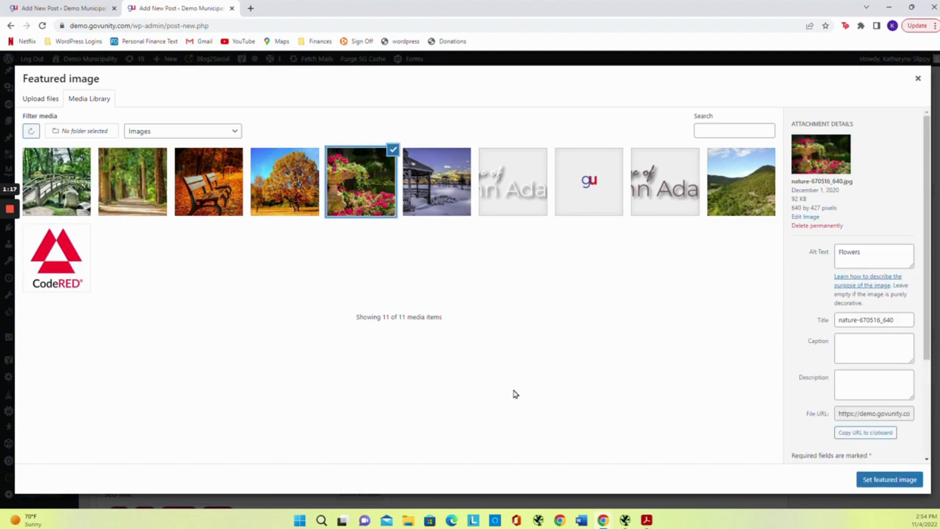
left_click(885, 481)
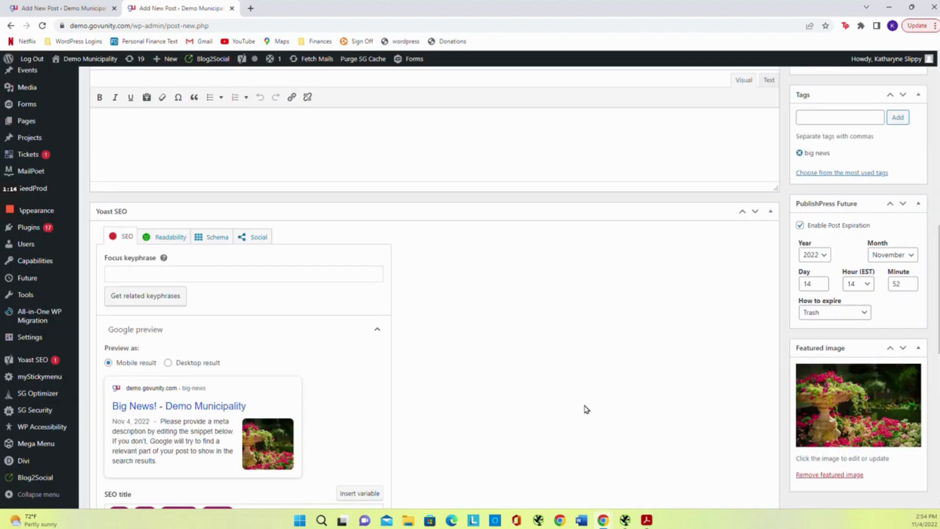
Preview the "Big News!" draft on the site, then close the preview and return to the editor
scroll(587, 410, "up", 10)
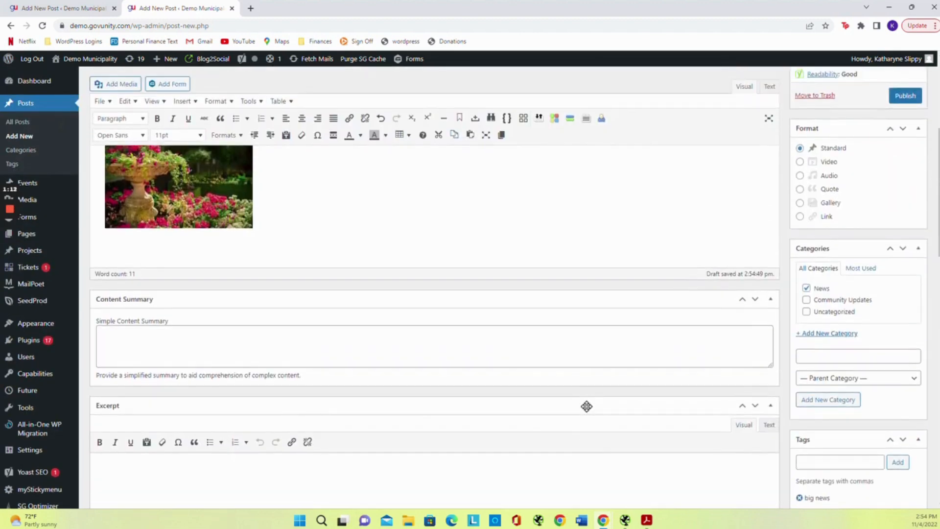
scroll(586, 407, "up", 2)
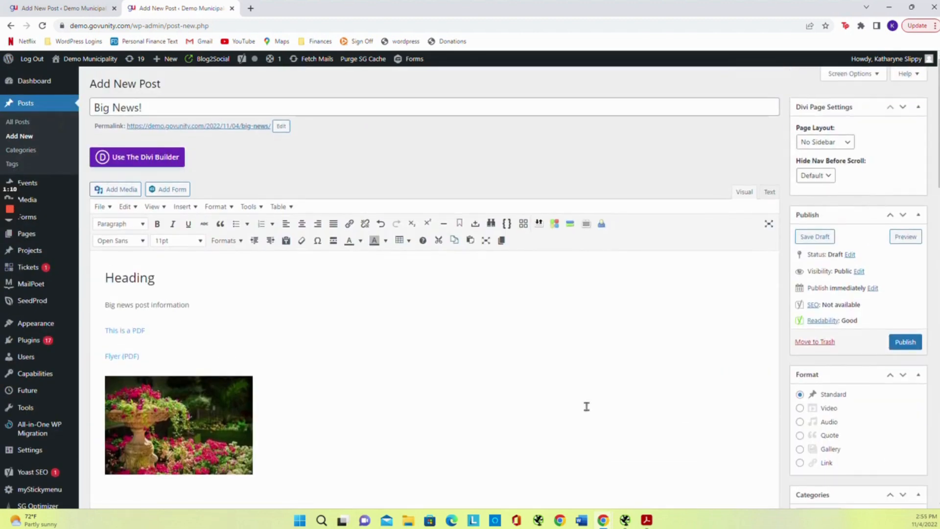
left_click(913, 238)
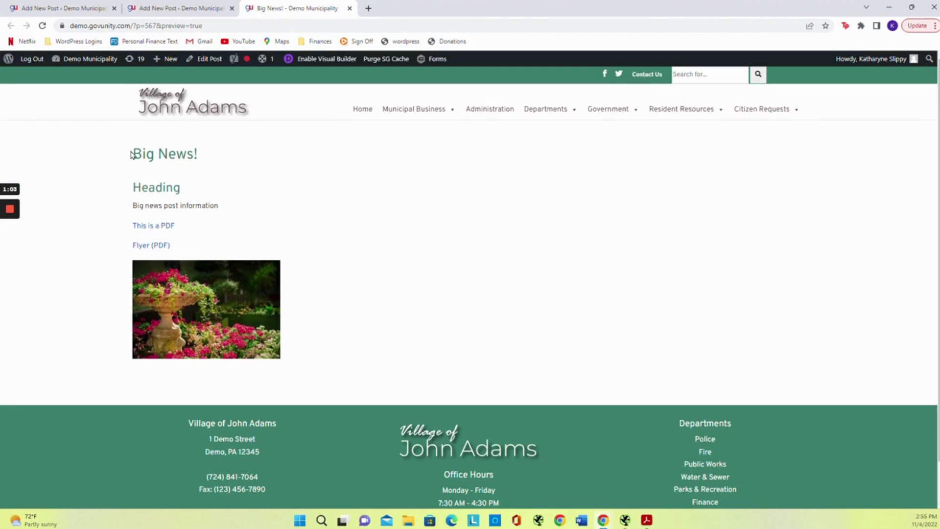
left_click(349, 8)
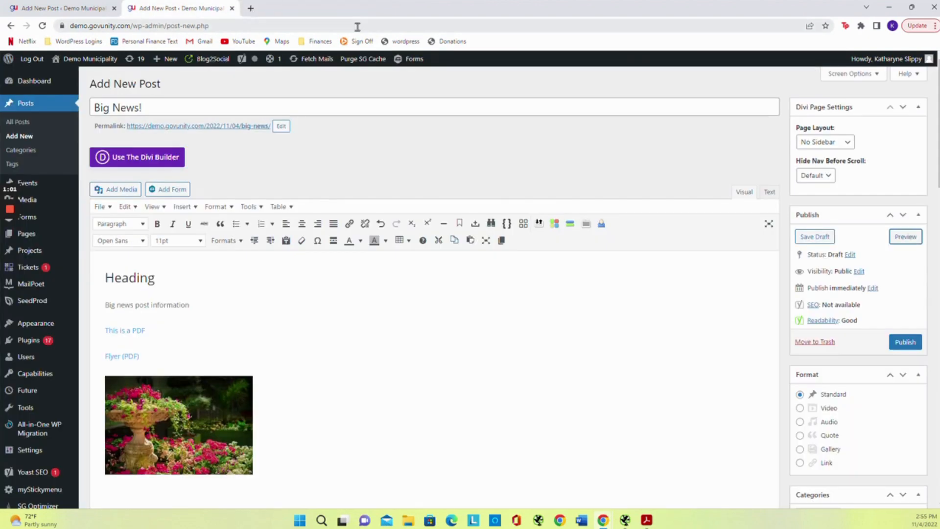
Publish the "Big News!" post and view the live post on the site
left_click(905, 341)
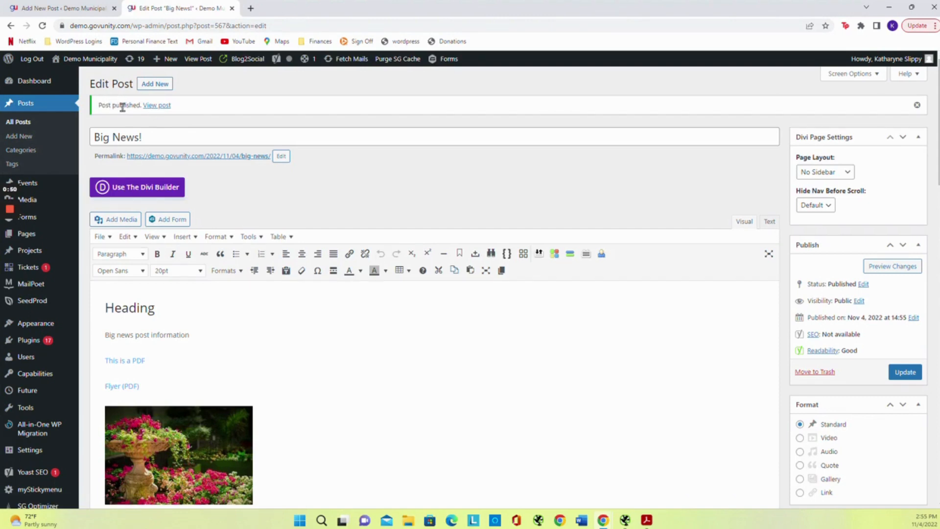
left_click(155, 106)
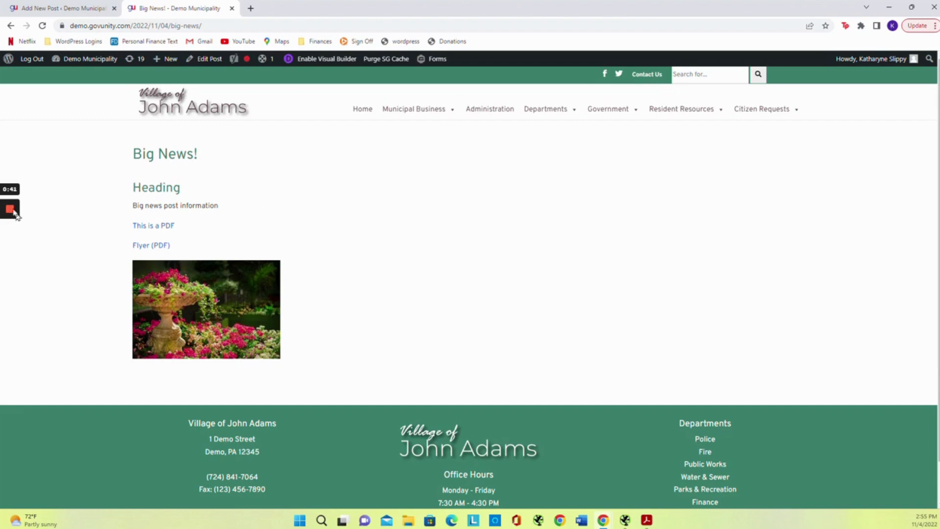
mouse_move(3, 289)
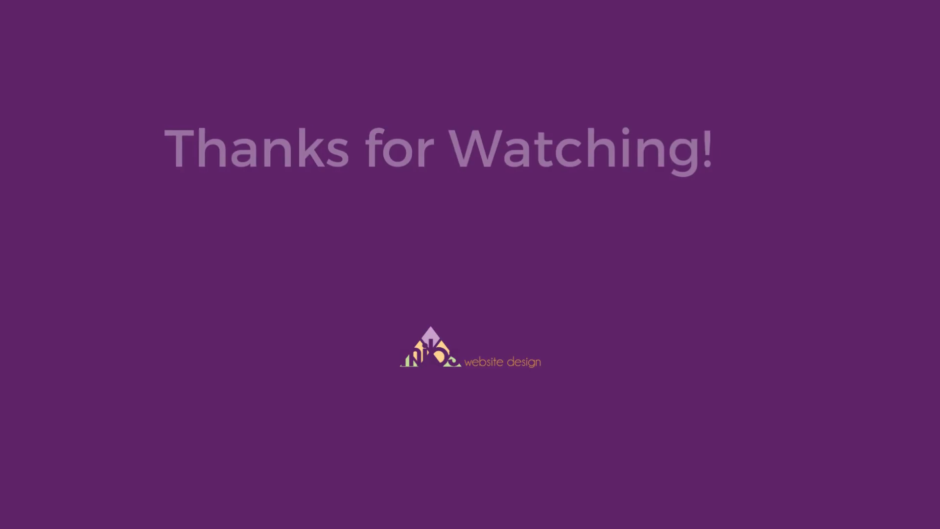